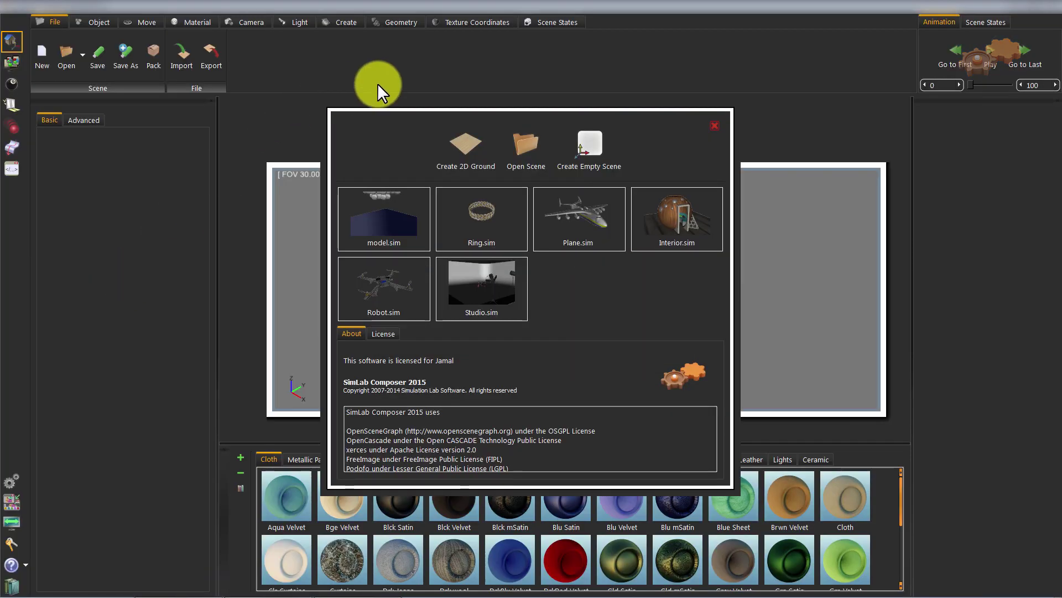
Dismiss the start screen, switch to the Physics workspace and pick SimLab Dominos
click(714, 125)
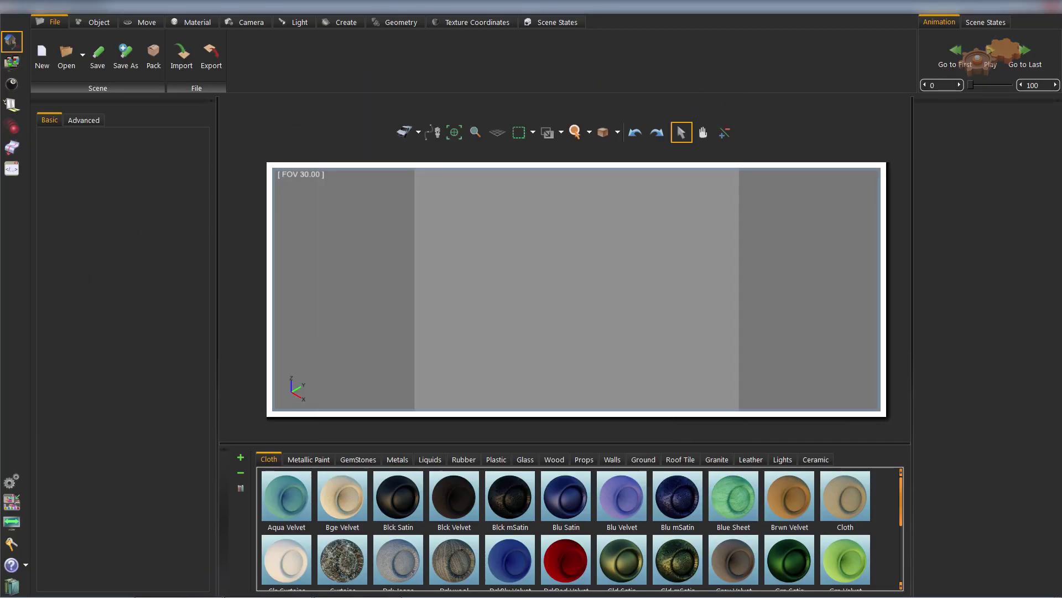
click(10, 145)
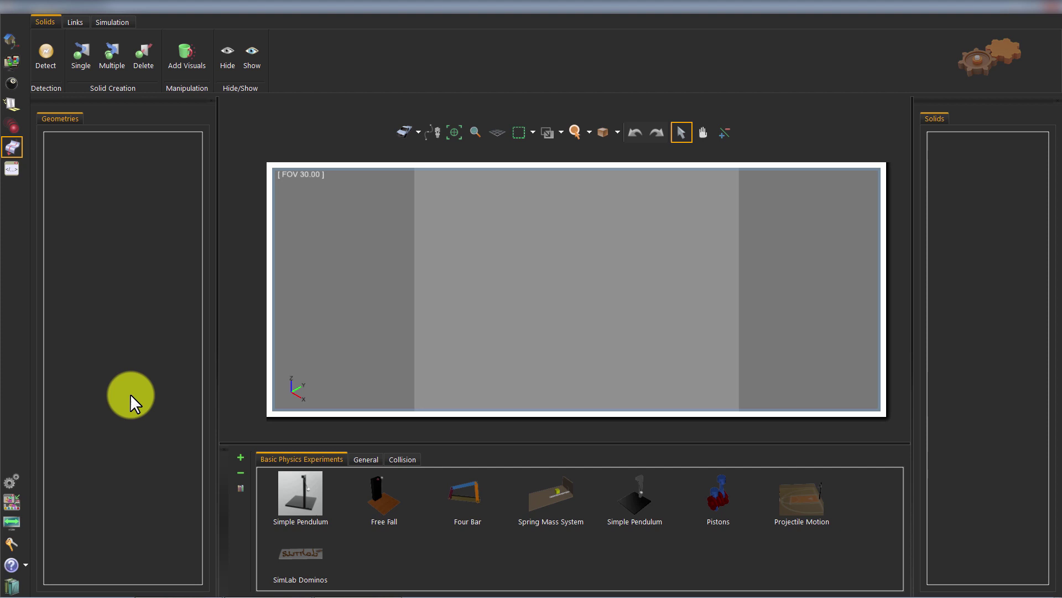
click(285, 556)
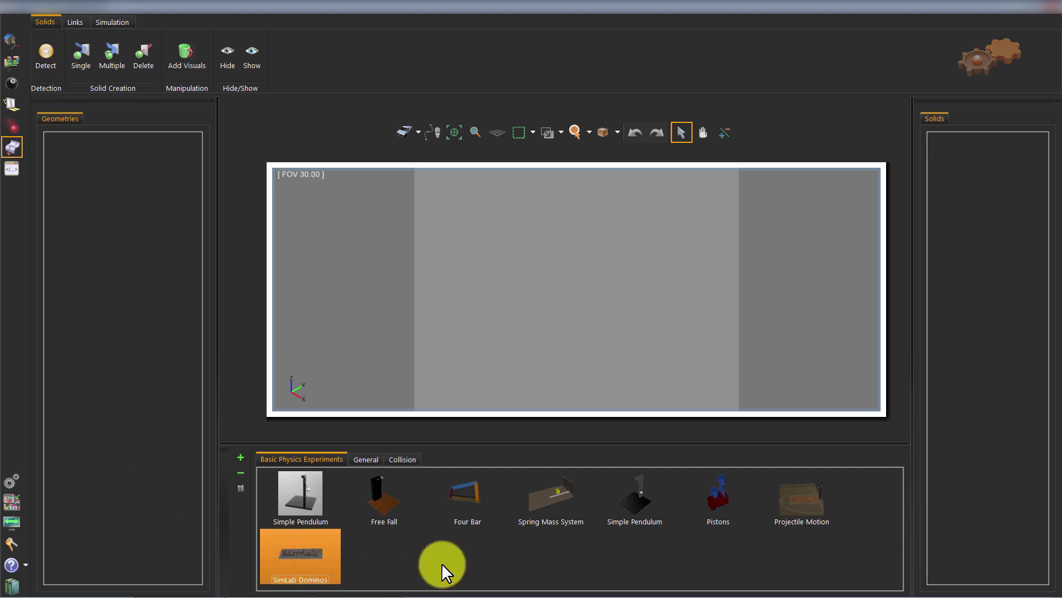
Place SimLab Dominos in the scene, view it from Top View, then tilt to perspective
drag(314, 559, 616, 364)
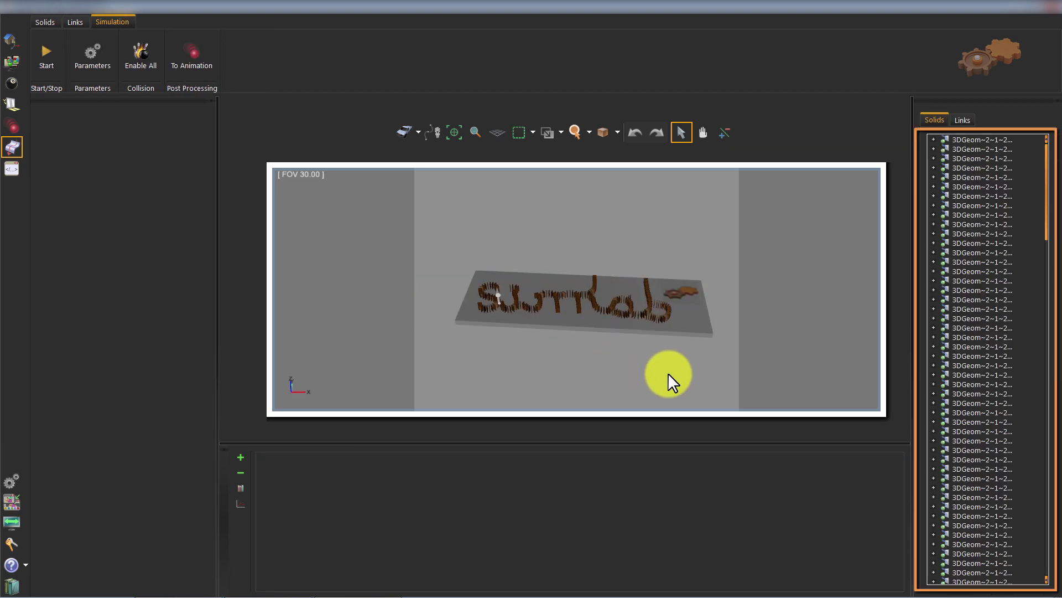
click(418, 131)
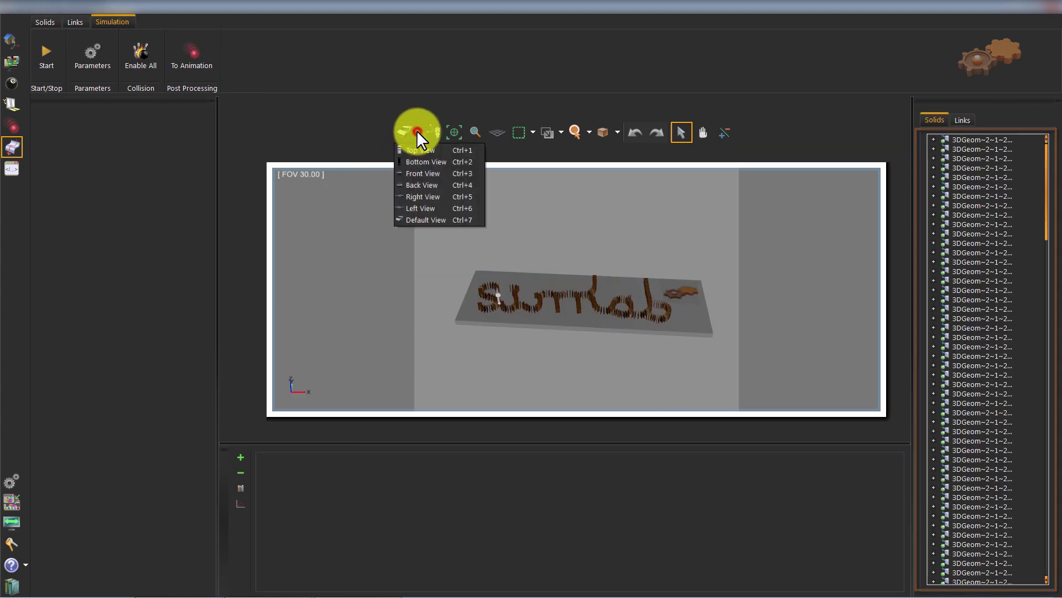
click(418, 147)
scroll(645, 226, up, 5)
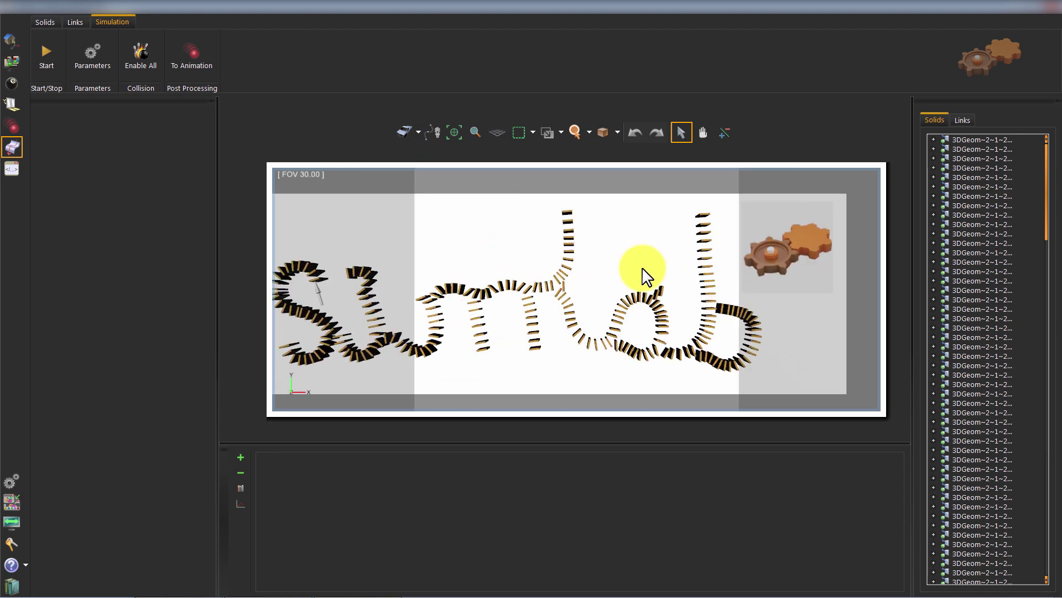
middle_drag(645, 277, 603, 276)
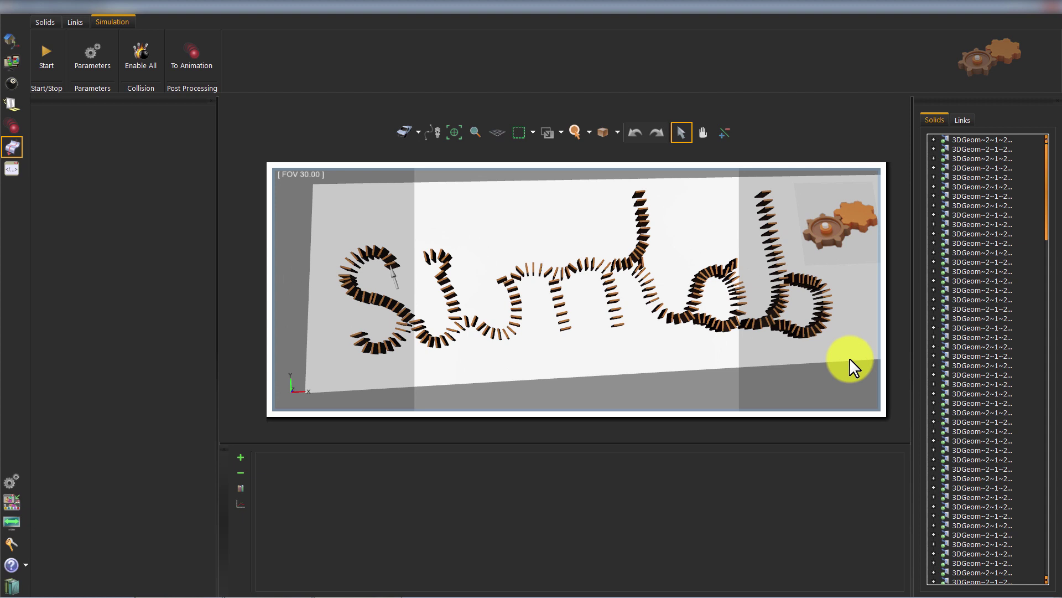
Inspect Force 1 under Links and orbit around the dominoes, then reset the view
click(963, 119)
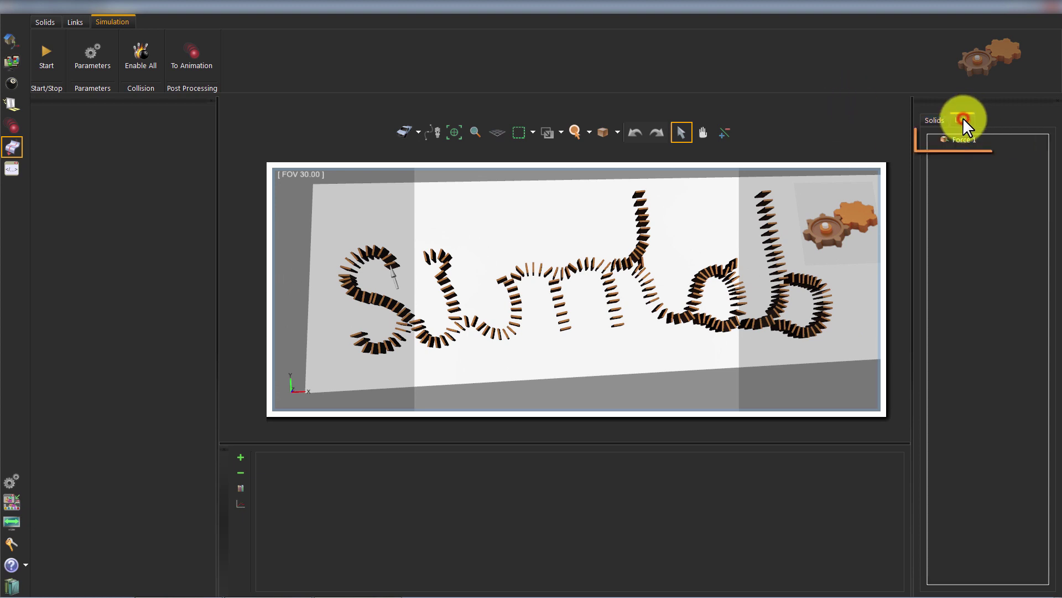
click(963, 140)
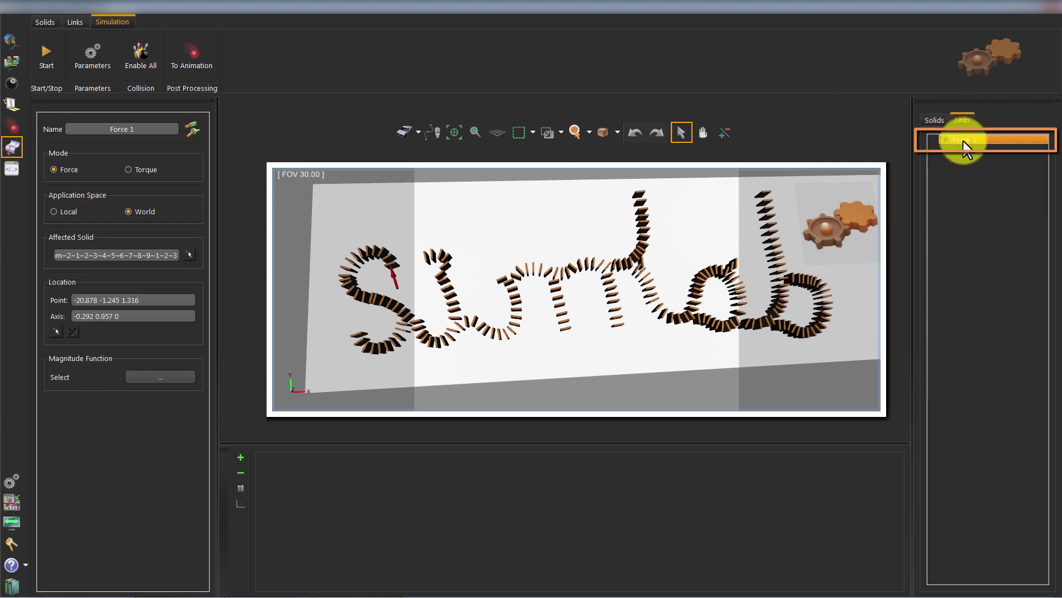
middle_drag(664, 225, 619, 215)
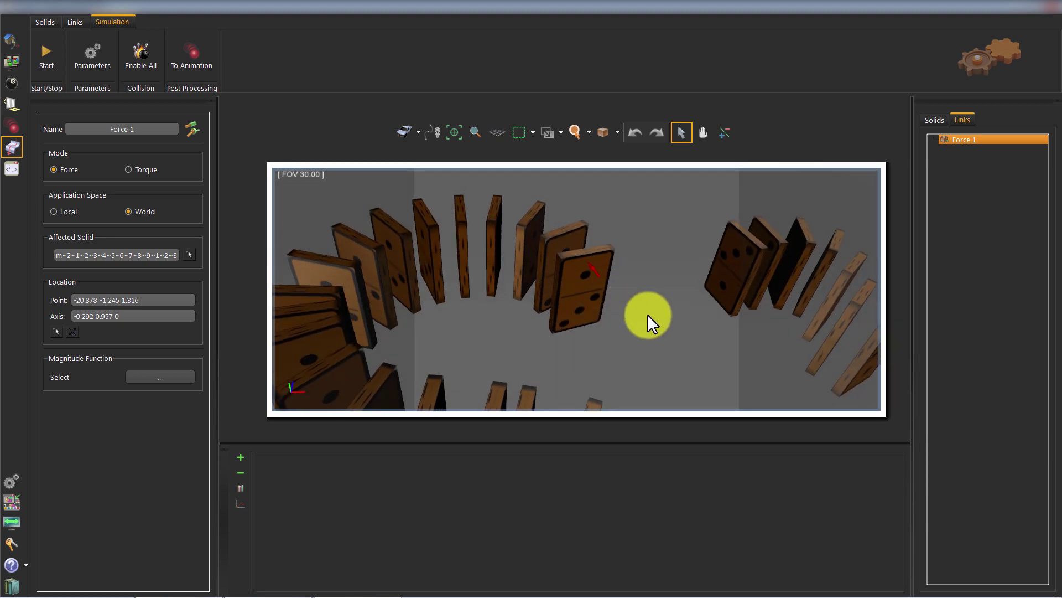
middle_drag(648, 315, 582, 283)
click(415, 132)
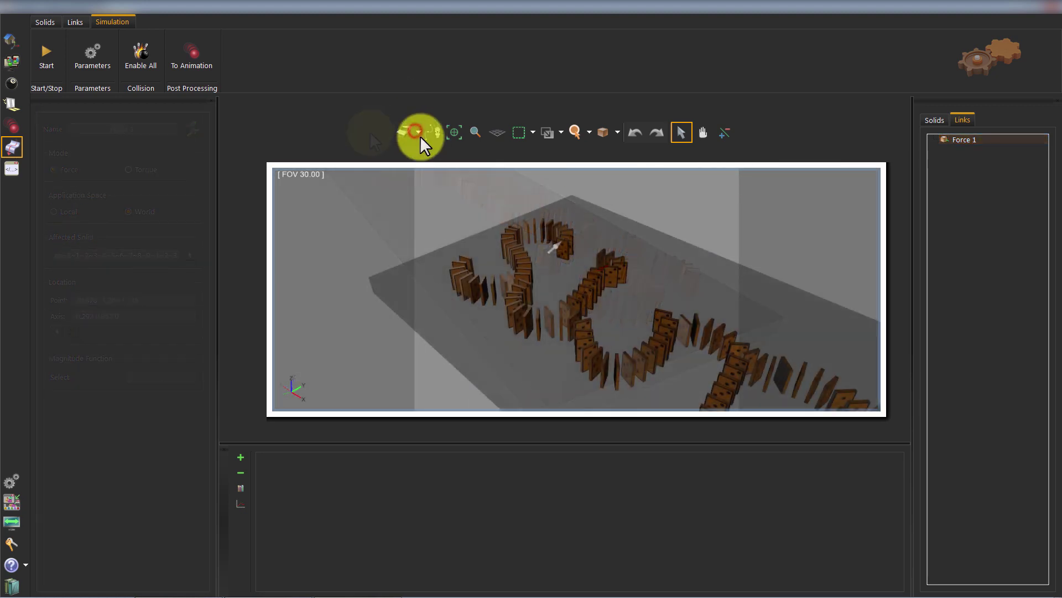
drag(498, 245, 589, 242)
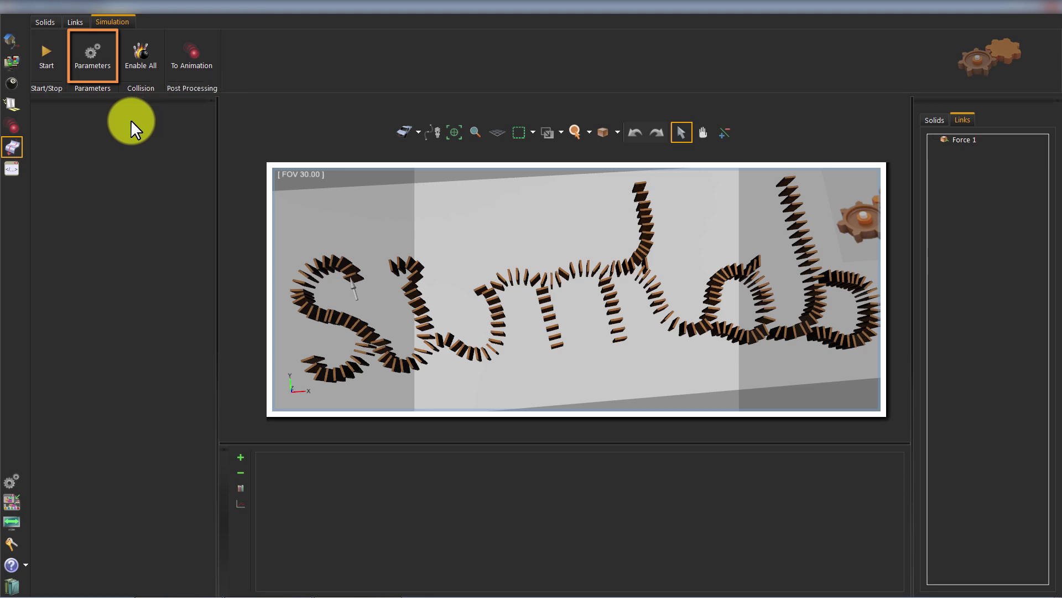
Keep the Projected SSOR solver and uncheck Use SimLab advanced collision system in Parameters
click(94, 56)
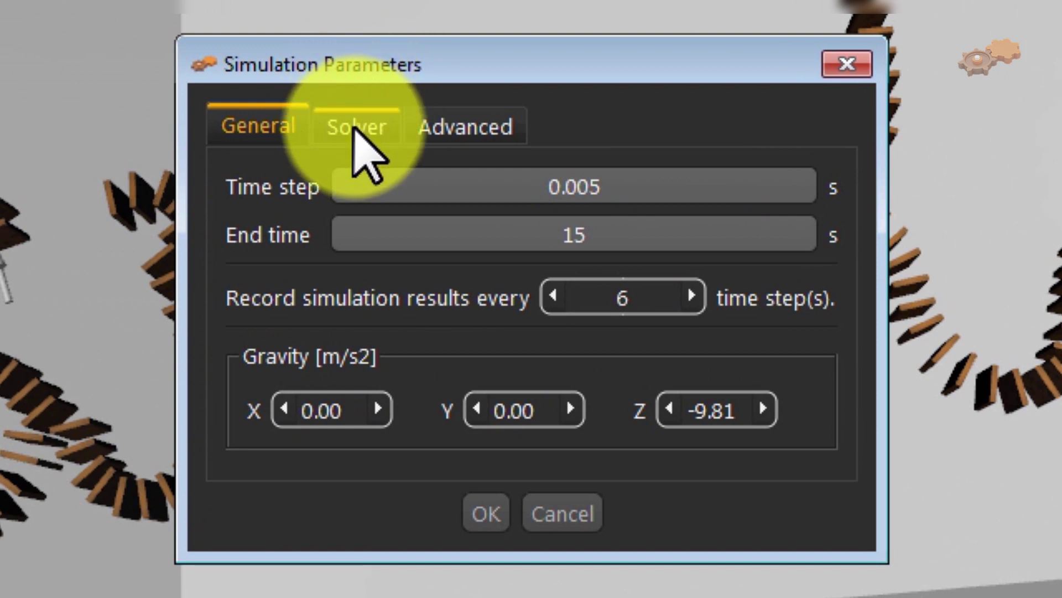
click(421, 192)
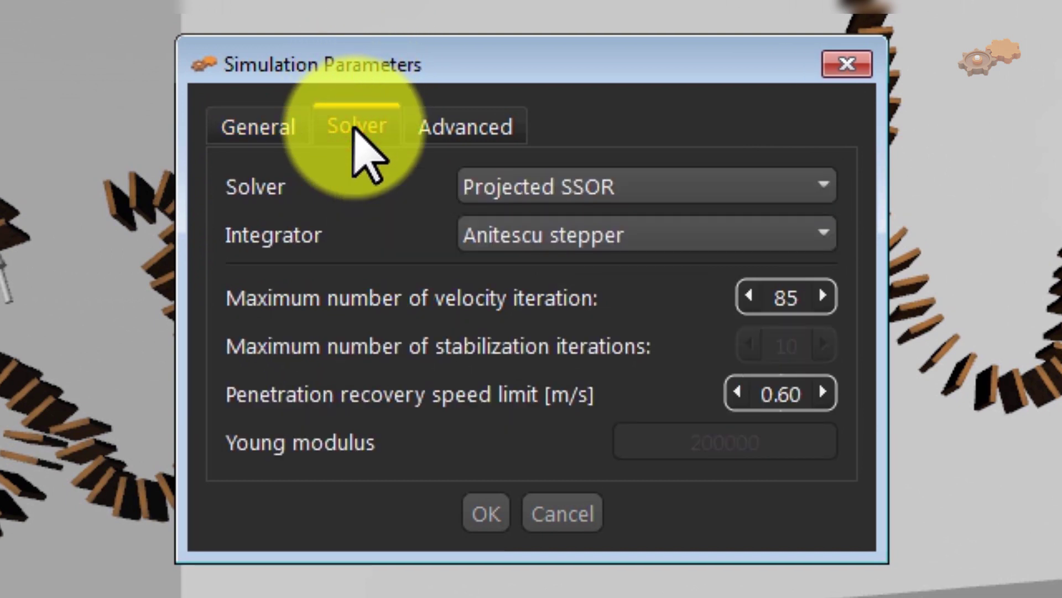
click(827, 186)
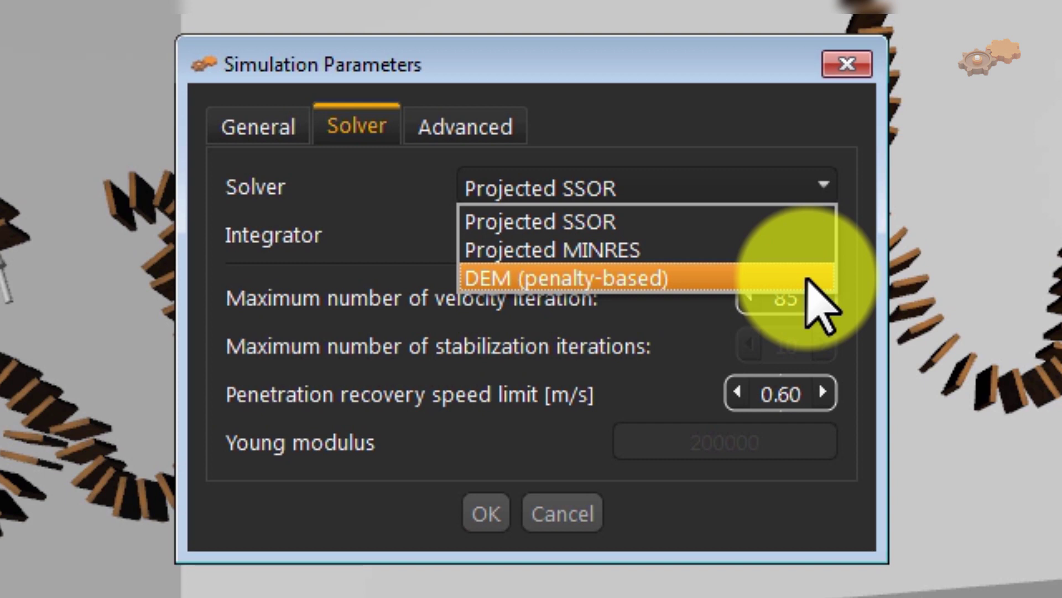
click(645, 109)
click(480, 117)
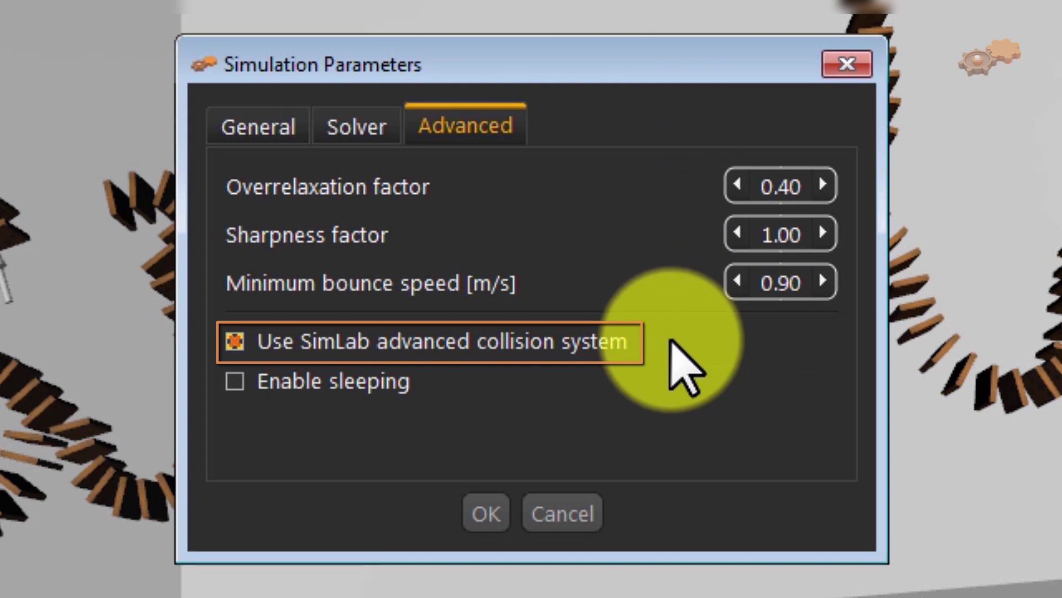
click(235, 341)
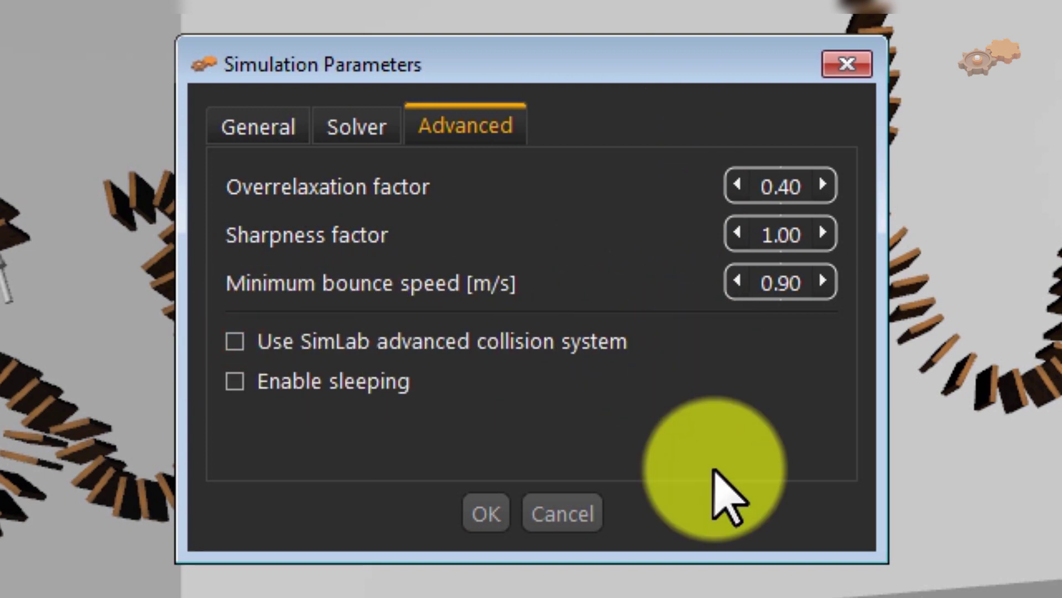
click(487, 510)
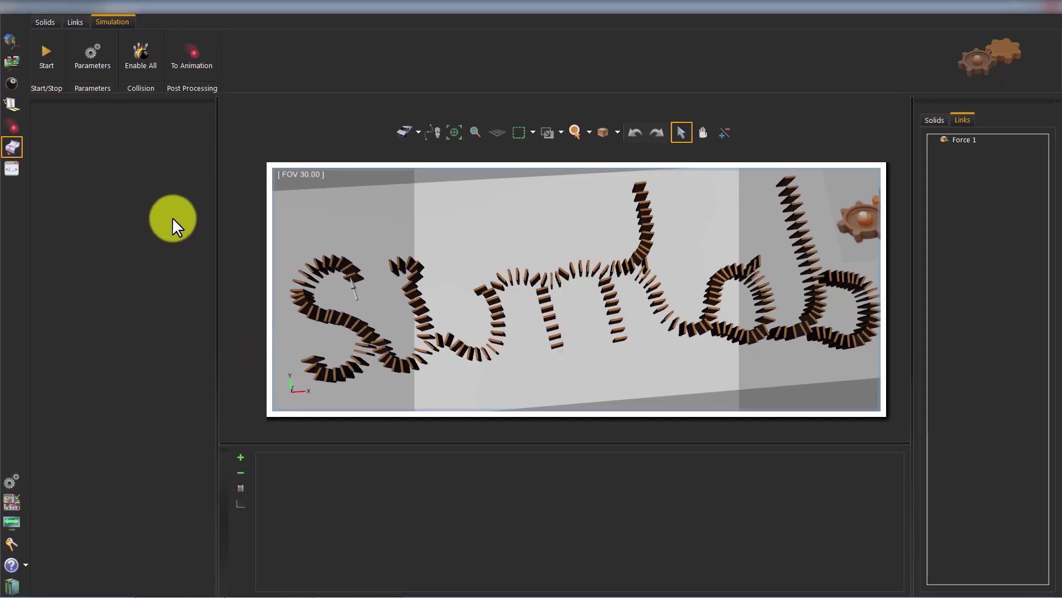
Start the simulation and let the dominoes topple
click(44, 52)
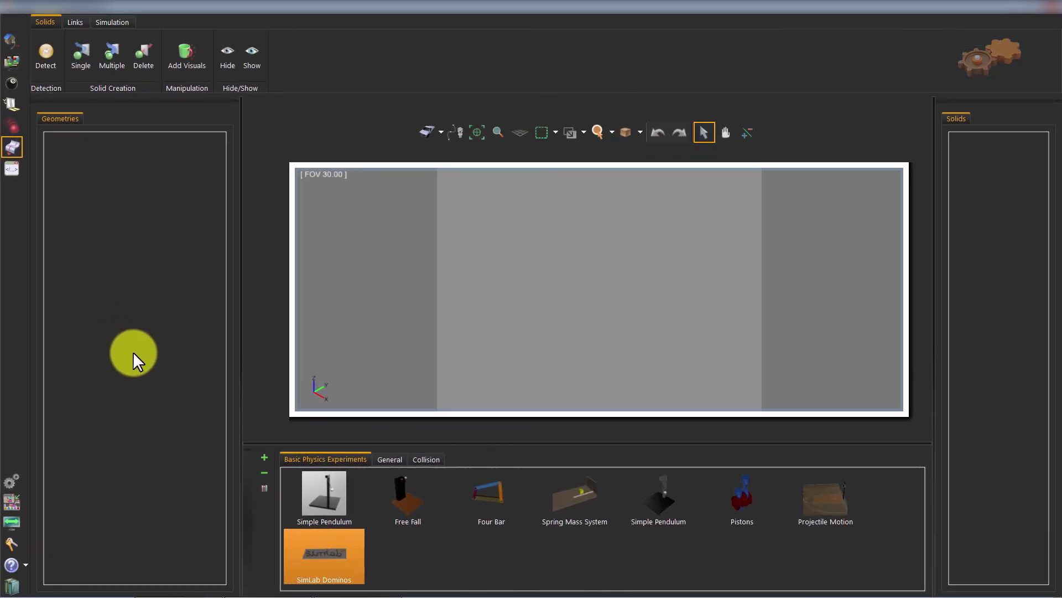
Load Lobe Pump from the Collision experiments and select its driven solid
click(427, 461)
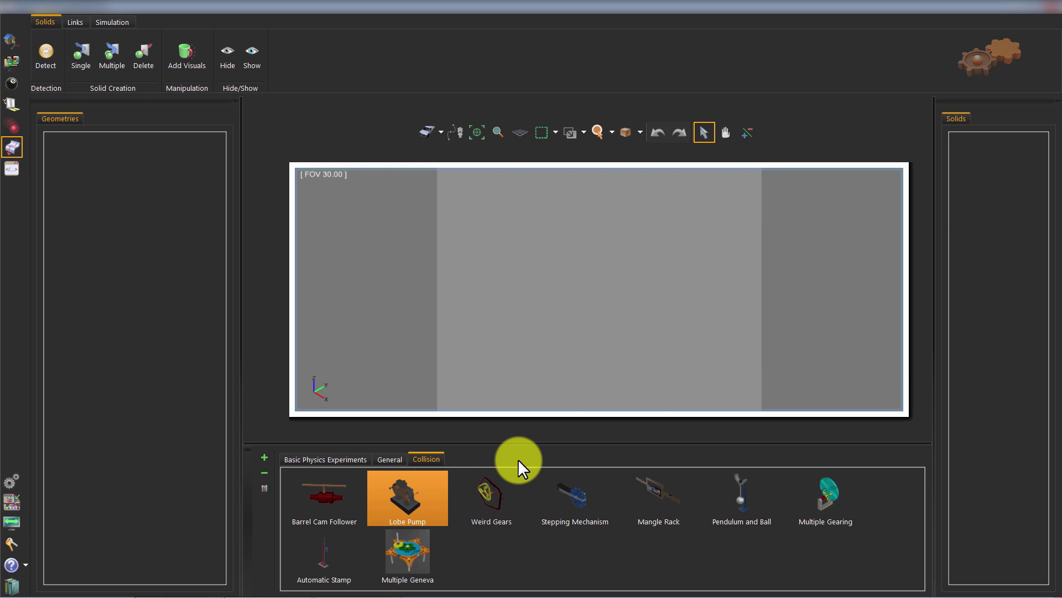
drag(396, 494, 569, 280)
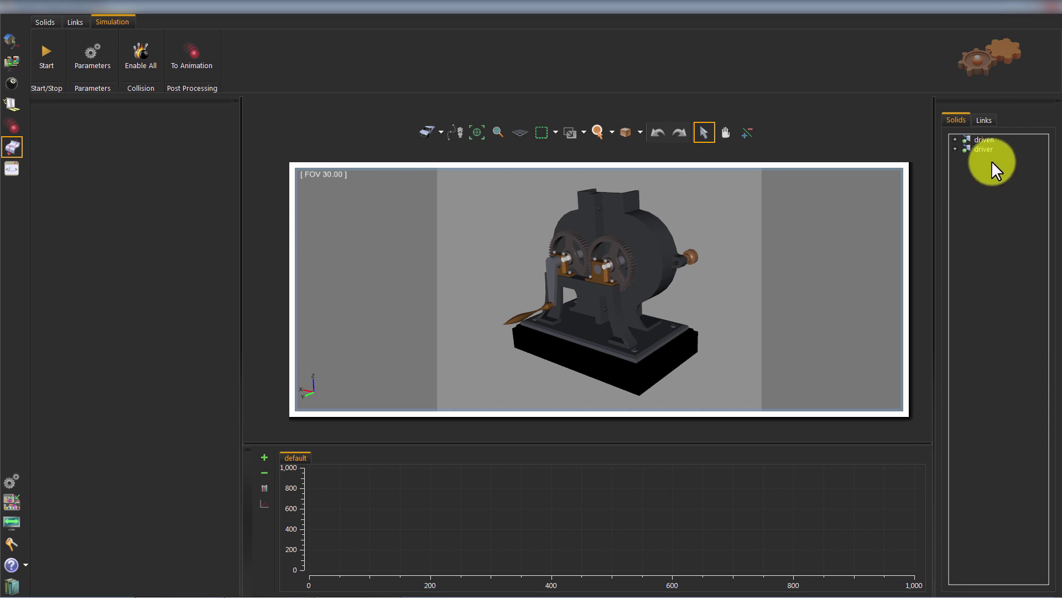
click(984, 140)
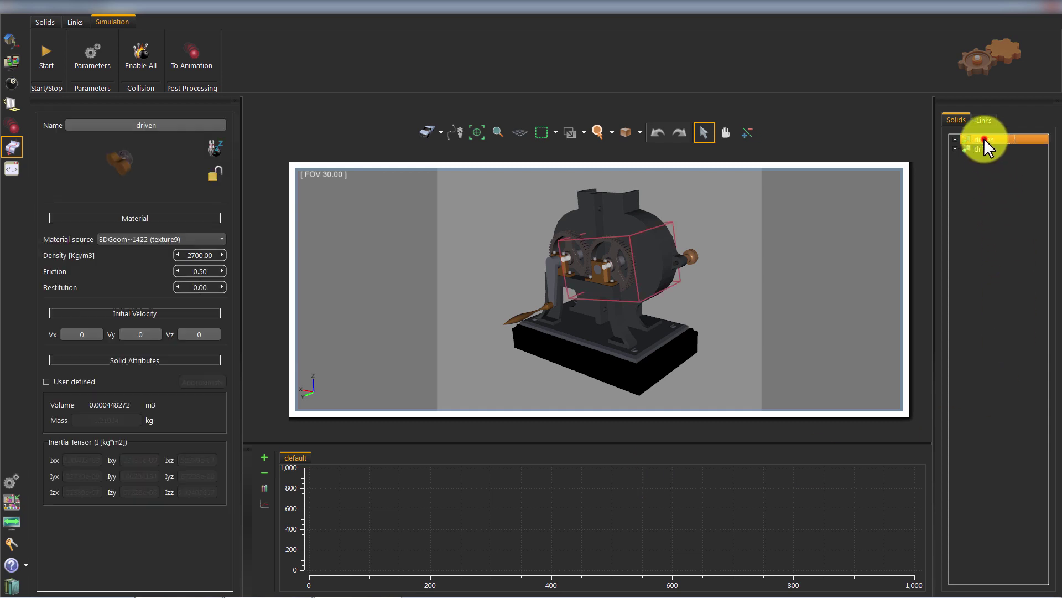
click(1013, 148)
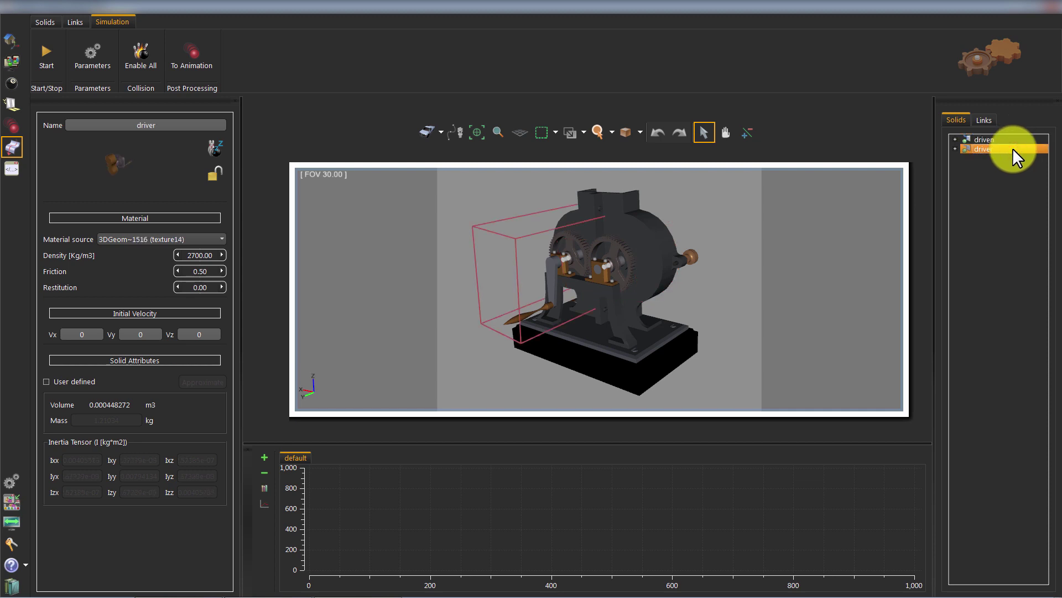
click(983, 119)
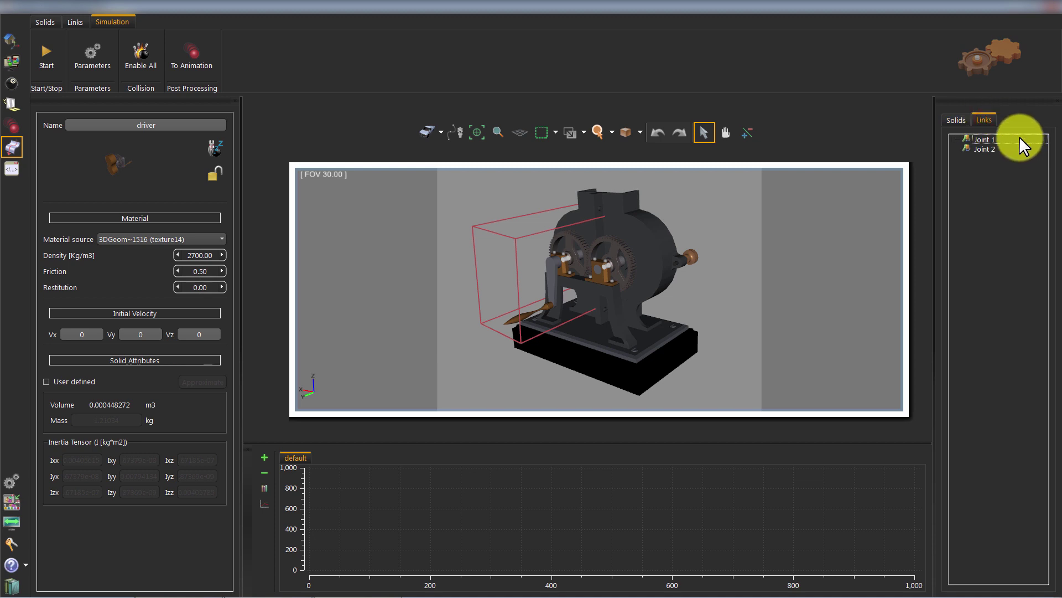
click(1020, 139)
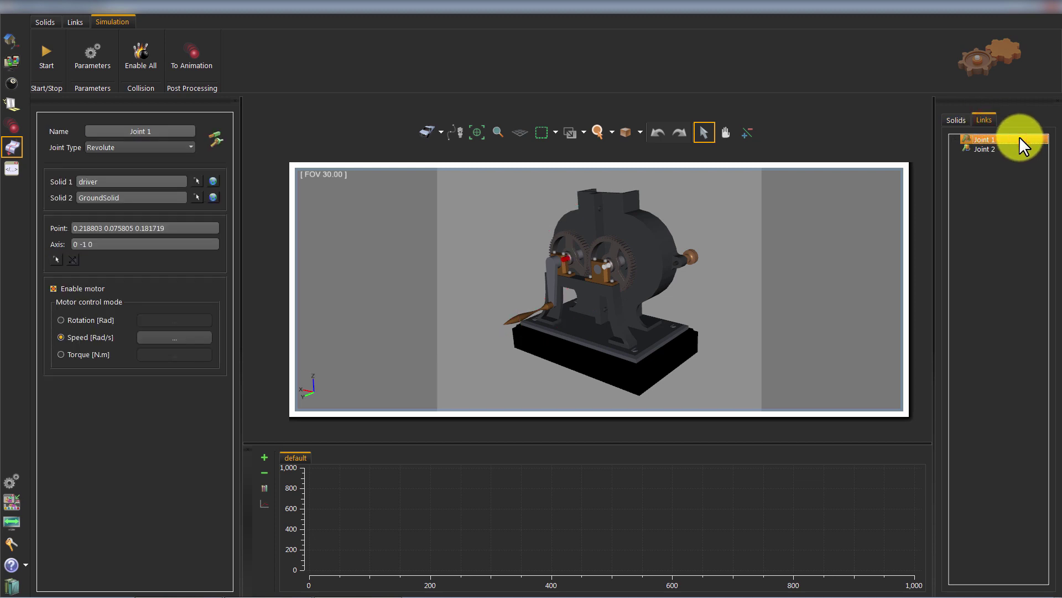
click(1018, 147)
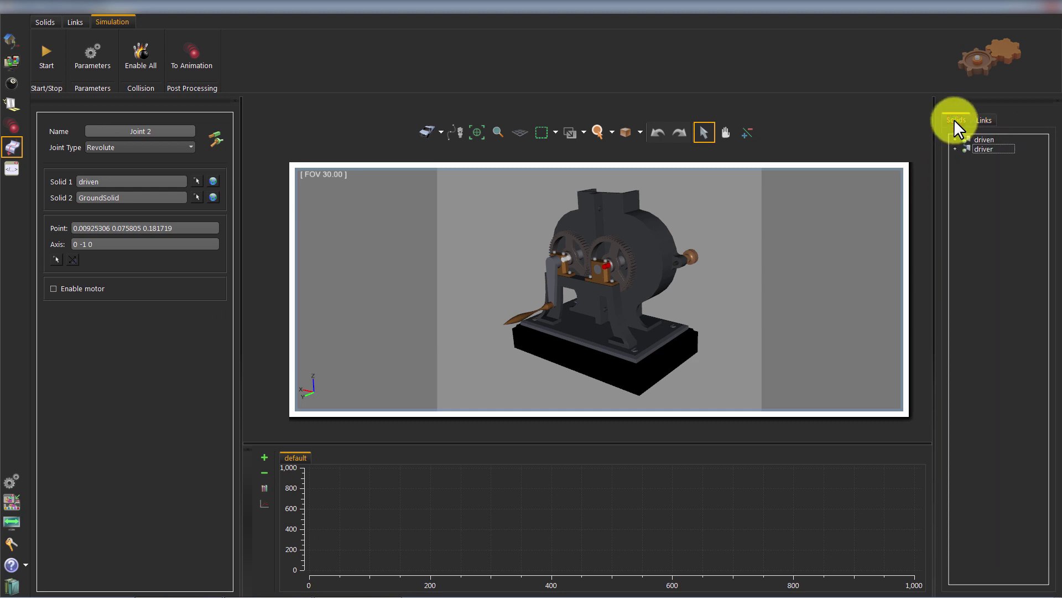
Enable collision for the driven gear solid
click(982, 140)
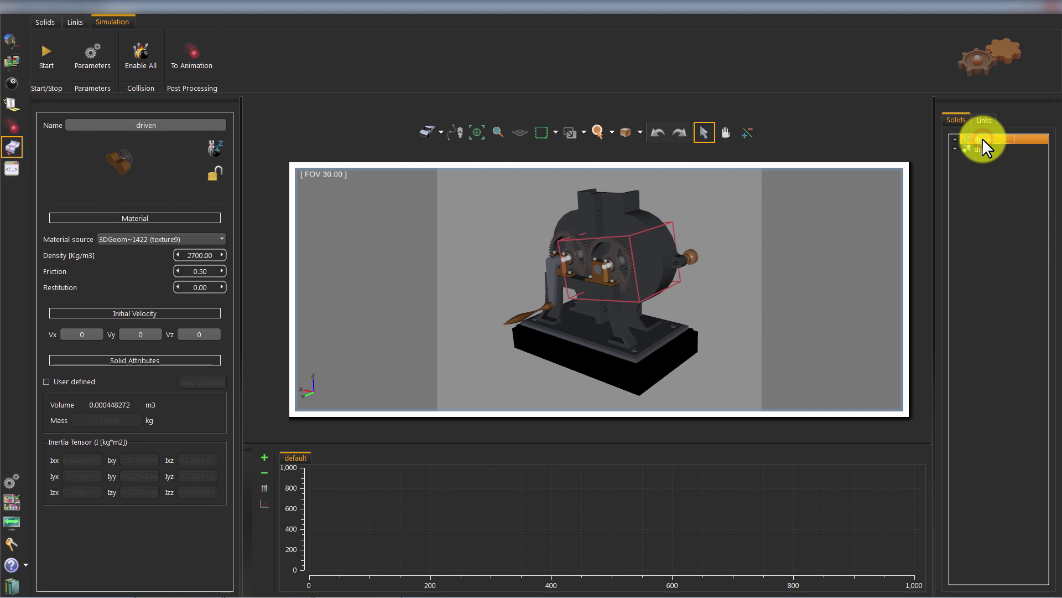
scroll(669, 248, up, 5)
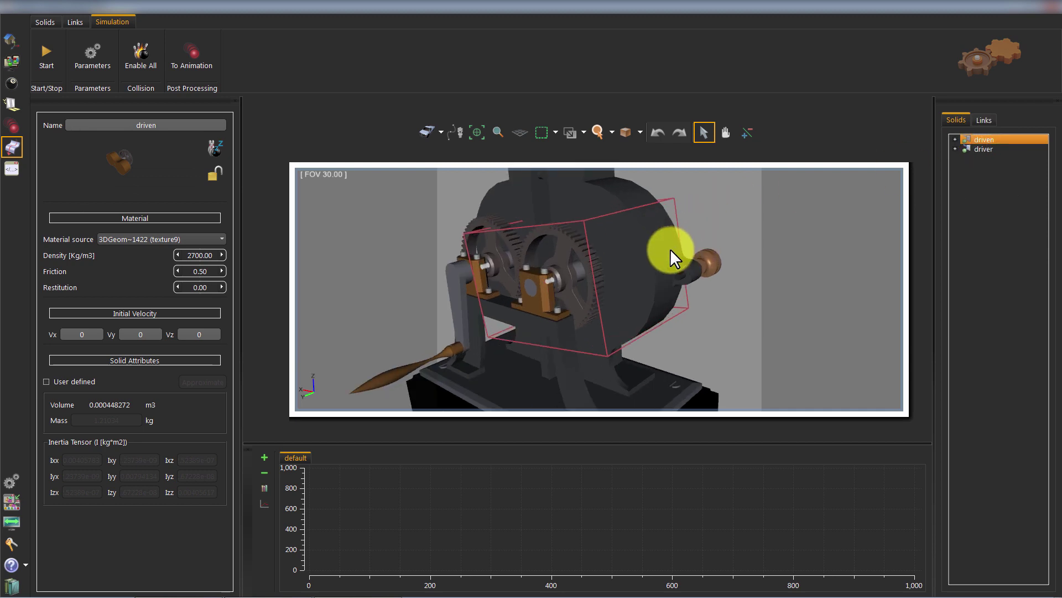
drag(585, 318, 742, 298)
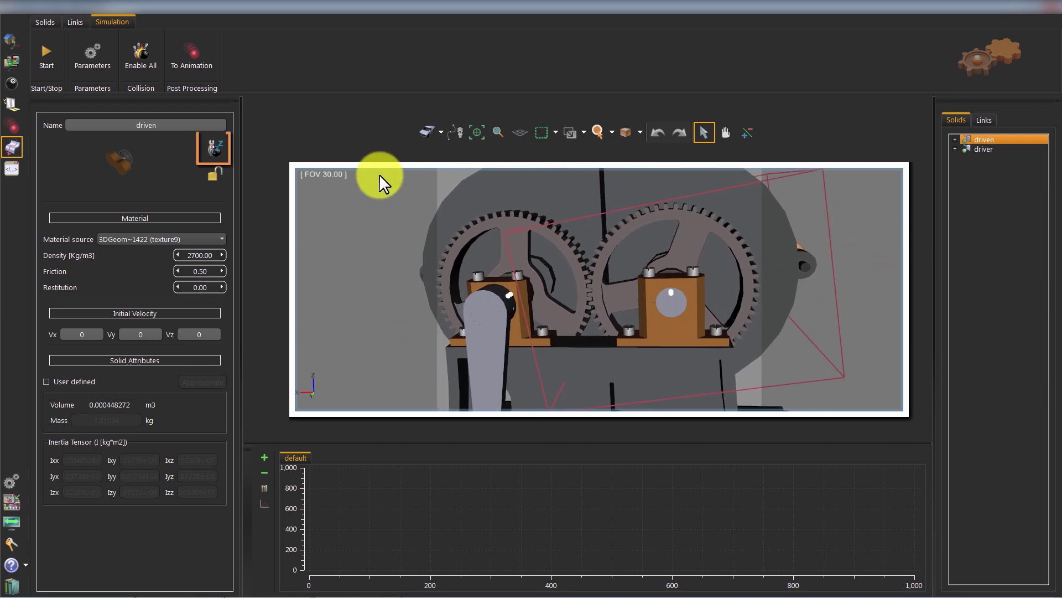
click(214, 146)
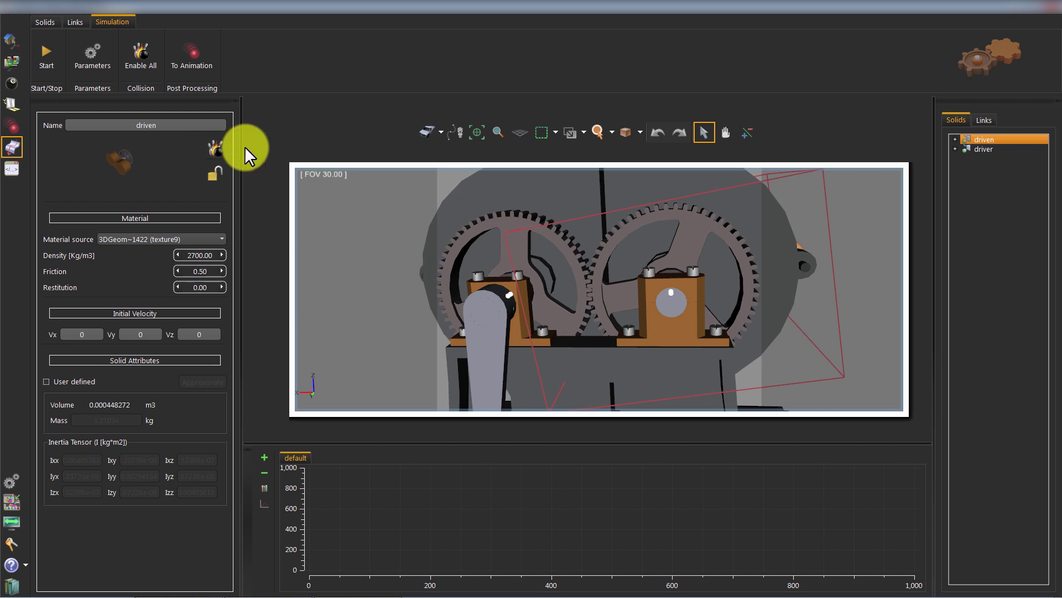
Enable collision for the driver gear solid and view the meshing teeth
click(980, 150)
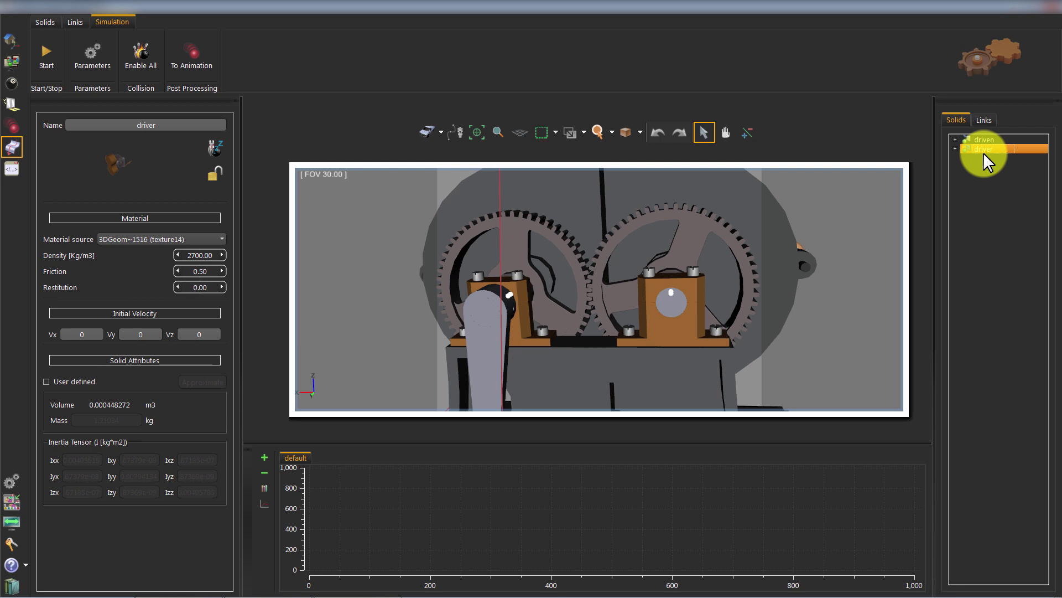
drag(679, 277, 832, 265)
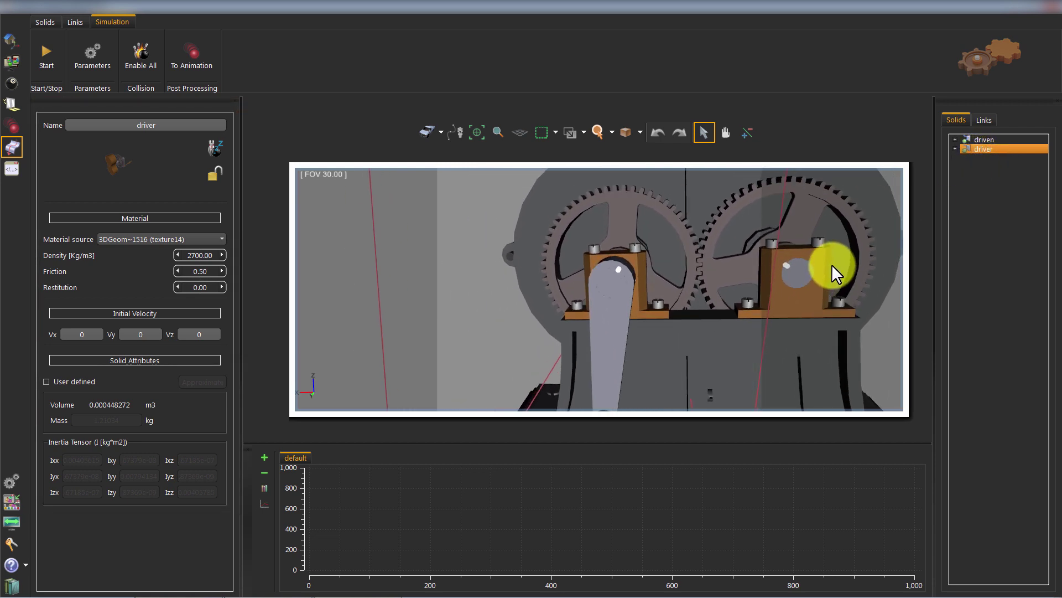
click(212, 146)
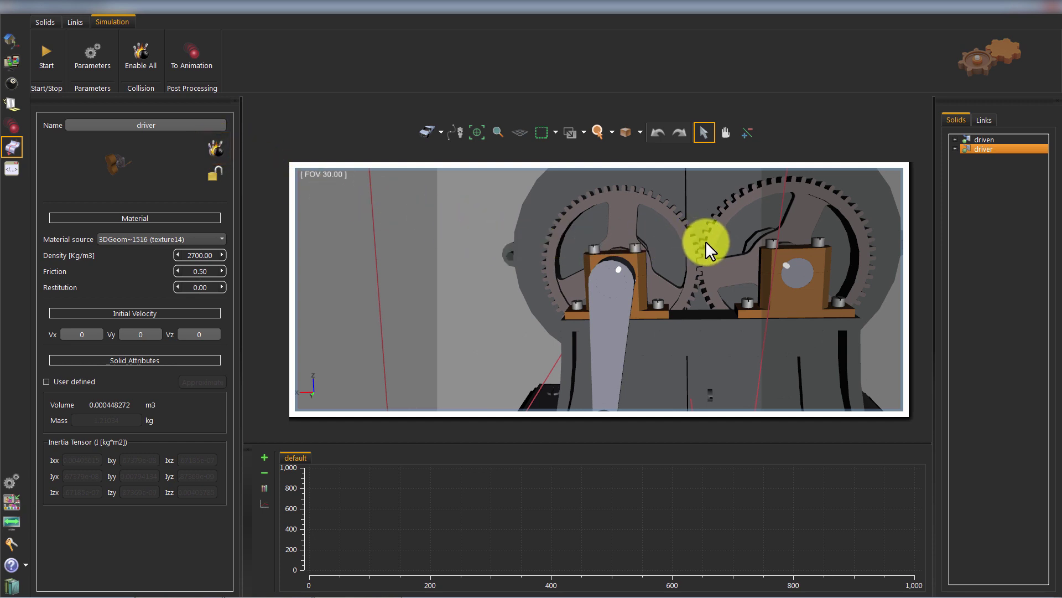
scroll(600, 245, up, 10)
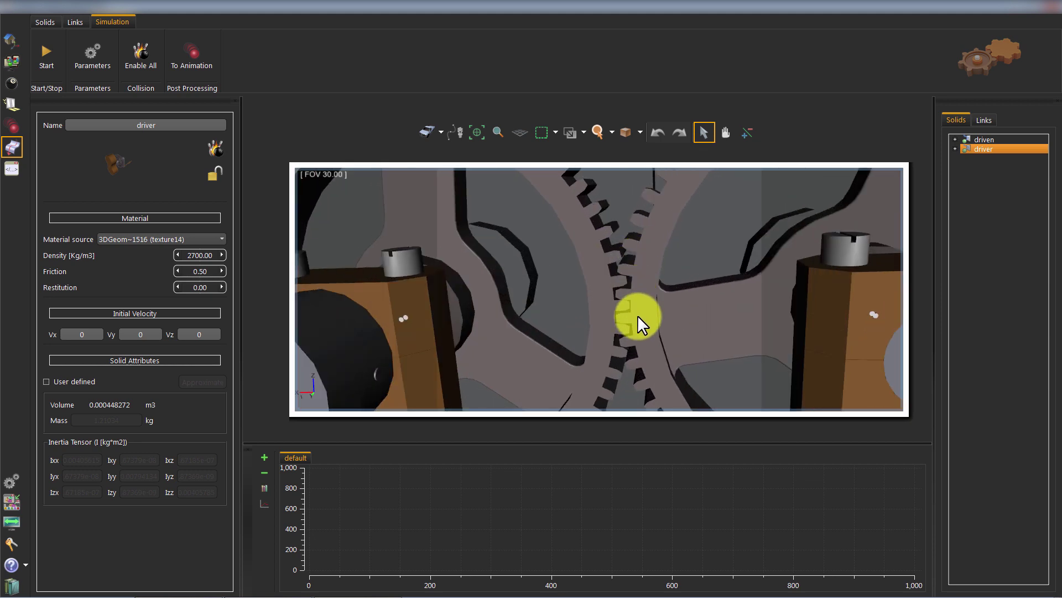
drag(640, 321, 623, 303)
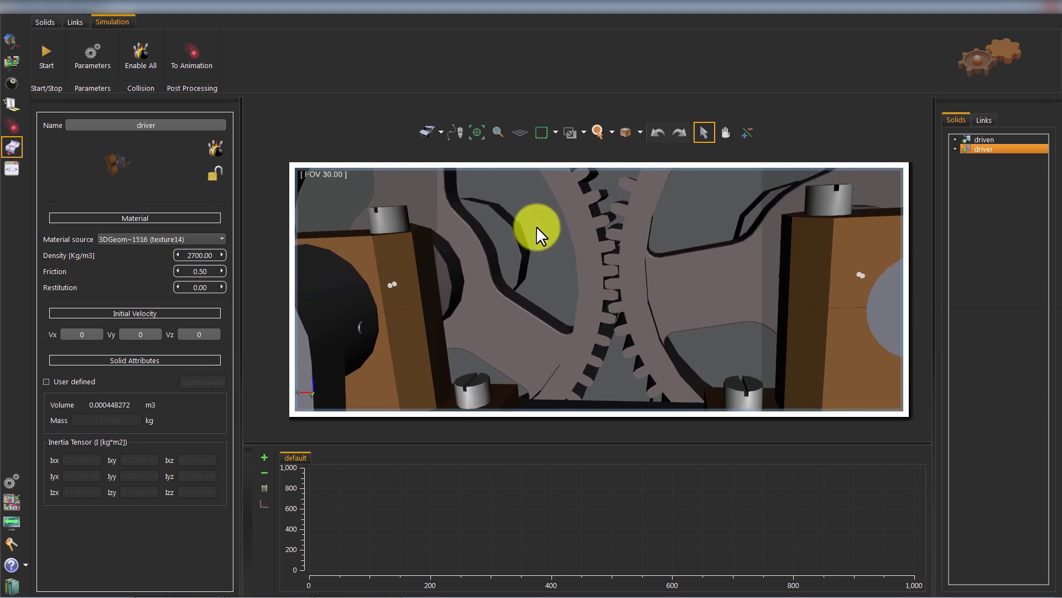
Confirm the simulation parameters with the SimLab advanced collision system left enabled
click(92, 53)
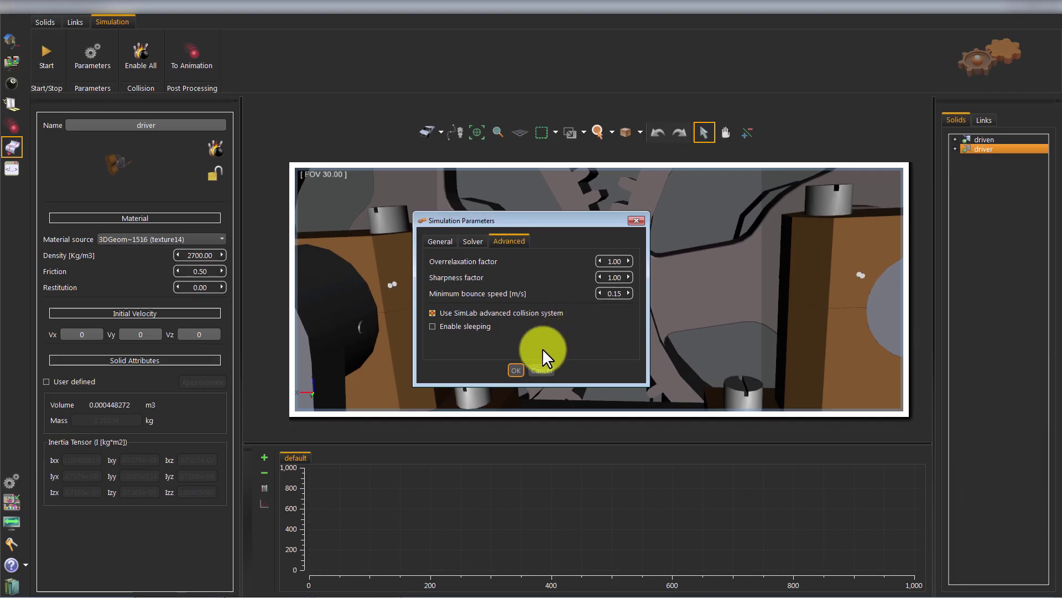
click(515, 370)
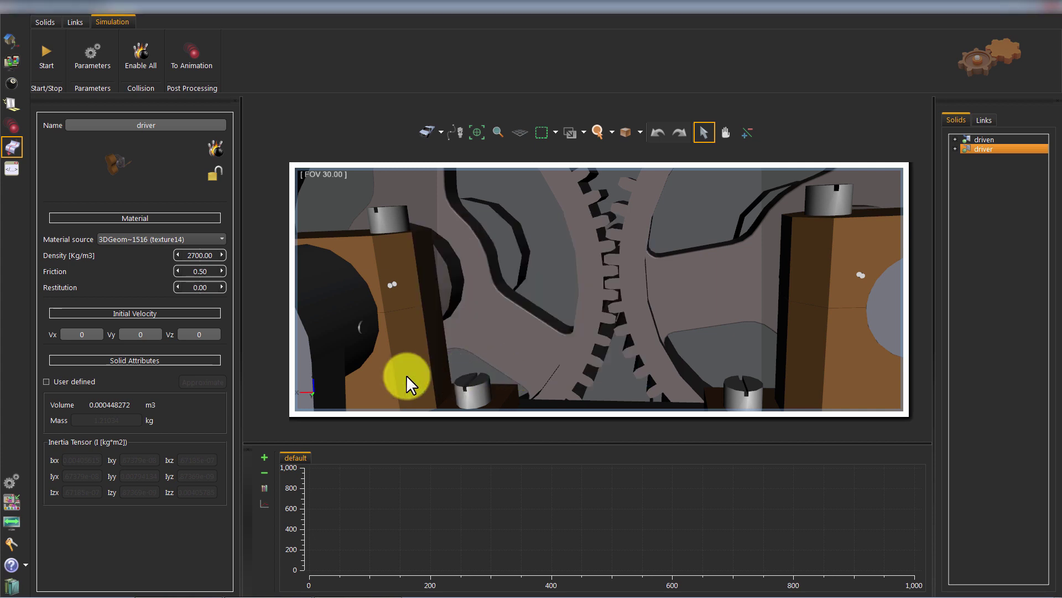
Start the Lobe Pump simulation and orbit the gearbox to watch the gears mesh
click(47, 56)
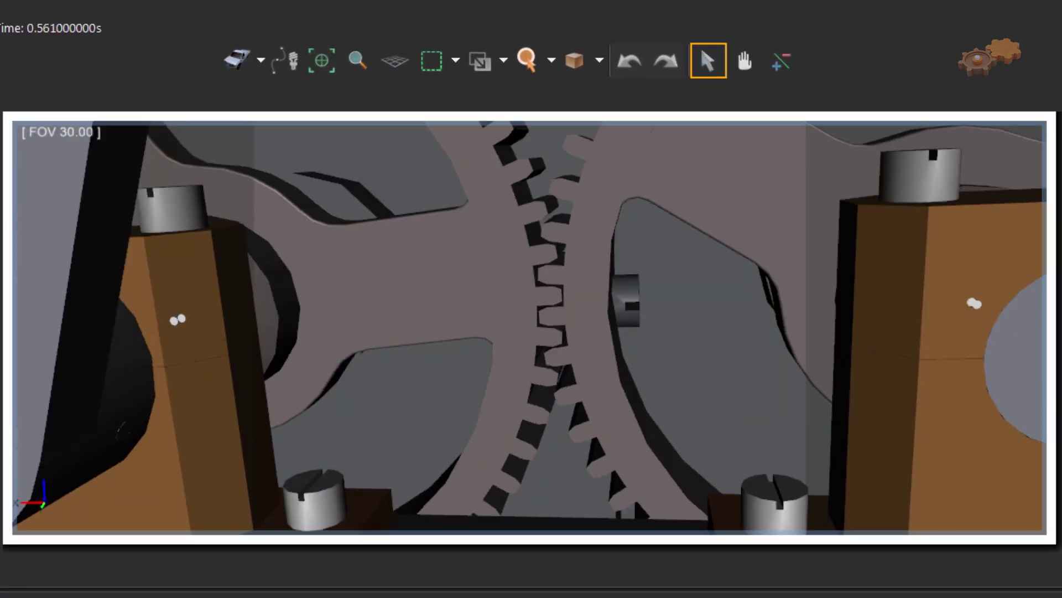
scroll(620, 349, down, 5)
scroll(637, 359, down, 4)
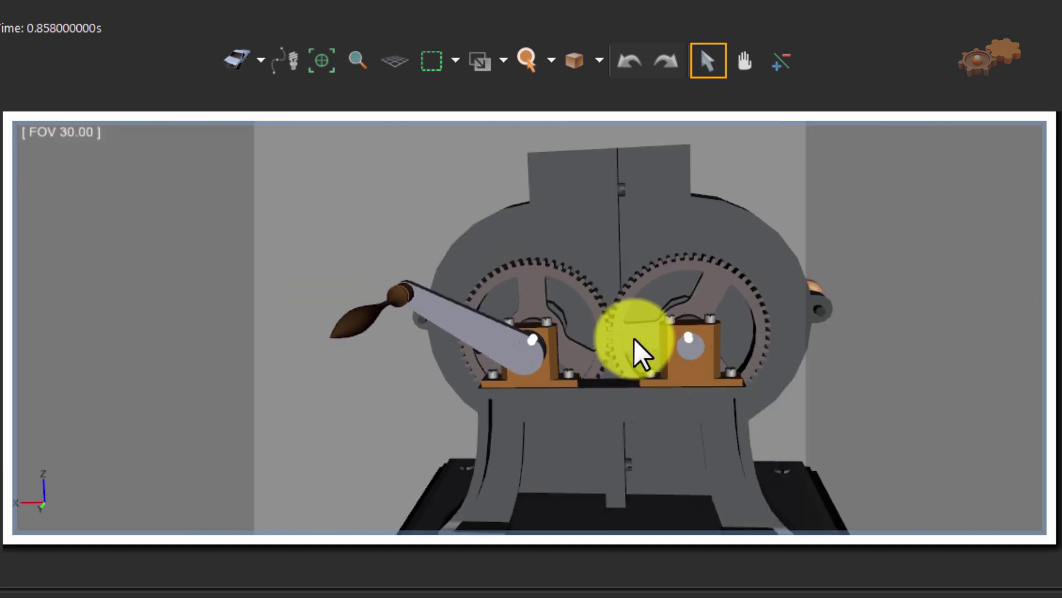
middle_drag(583, 339, 632, 373)
middle_drag(587, 434, 718, 315)
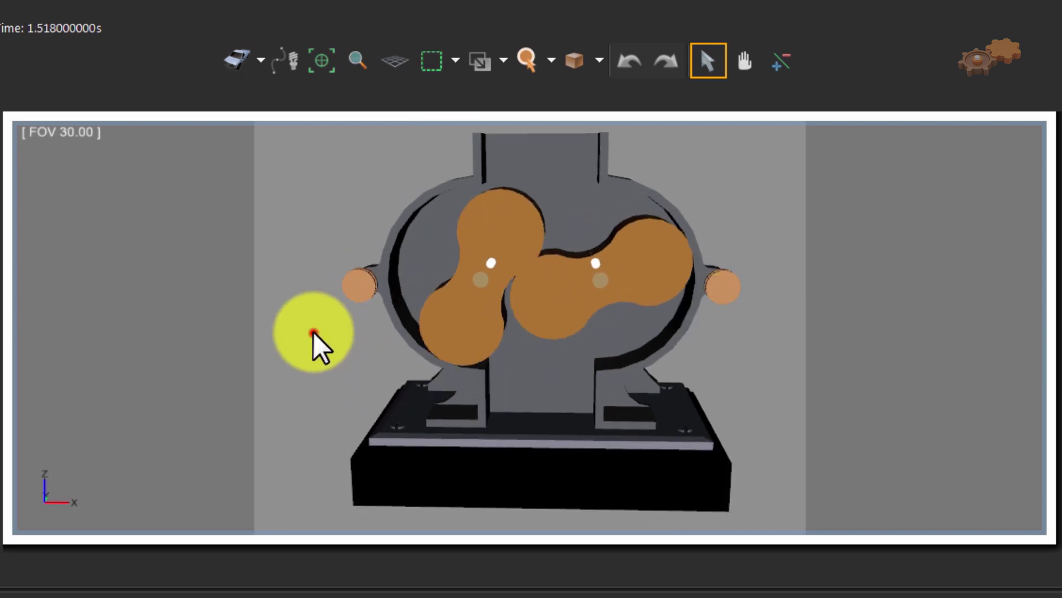
middle_drag(313, 337, 557, 391)
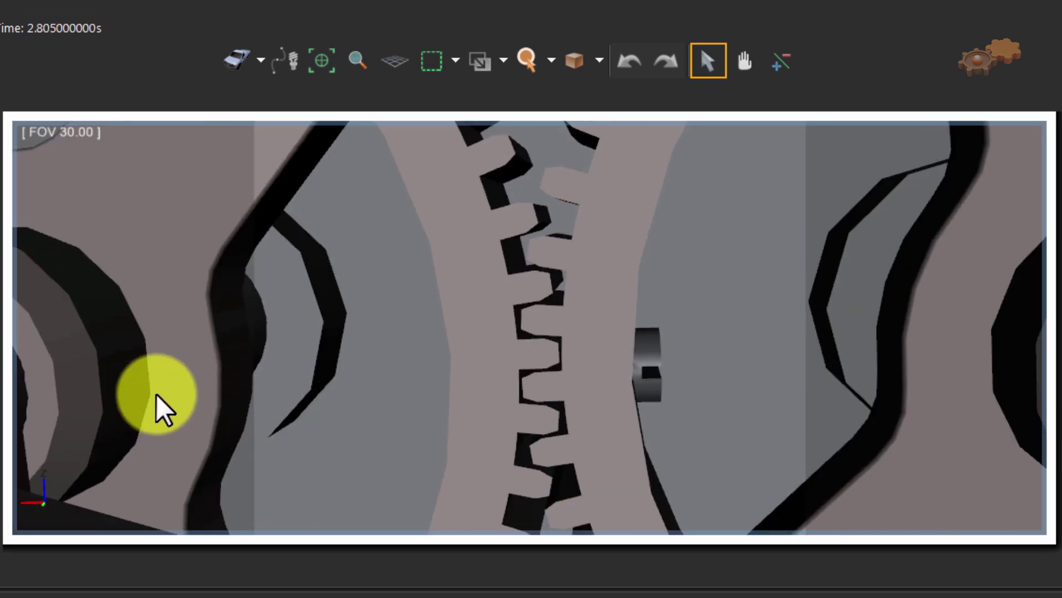
scroll(157, 396, down, 10)
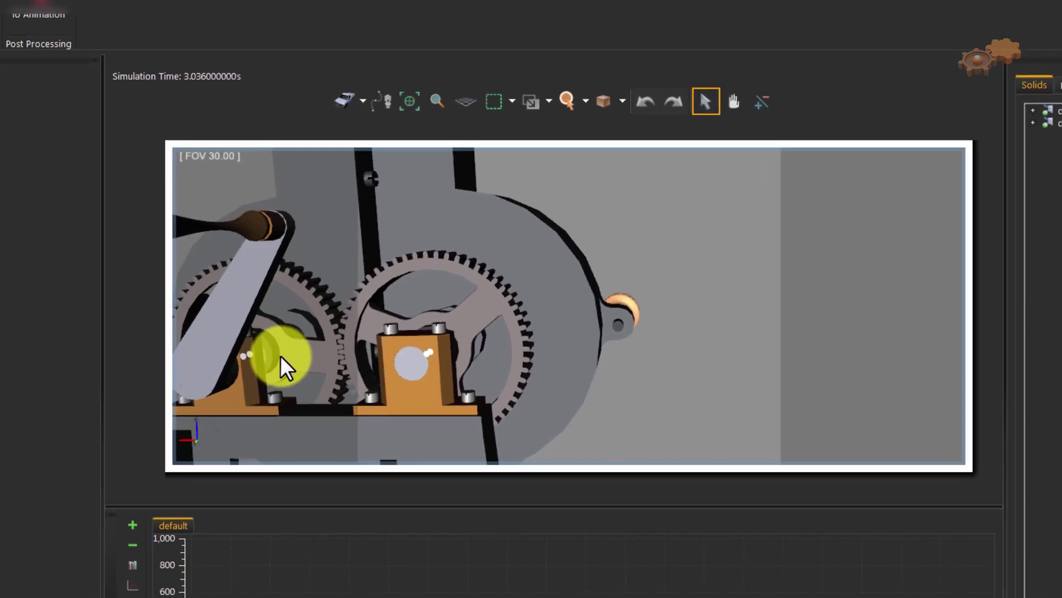